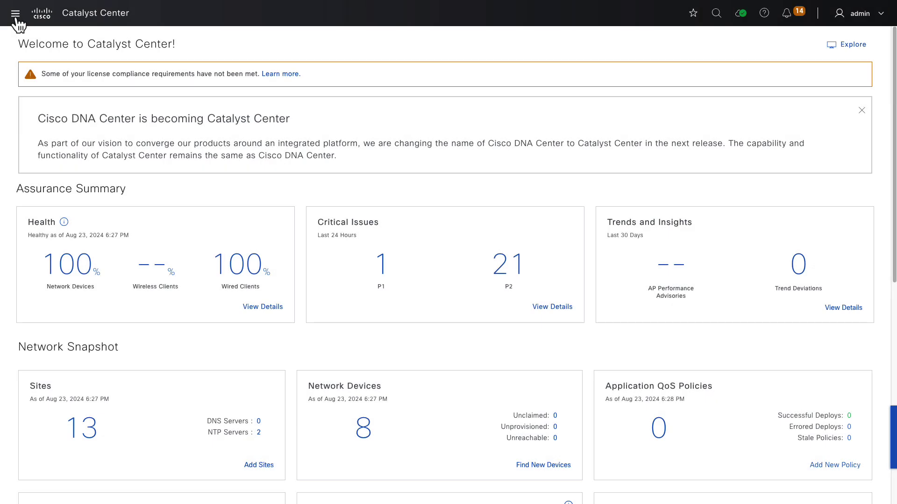
# Open Provision > Inventory listing the eight MEL switches and collapse the Device Work Items panel.
pyautogui.click(15, 16)
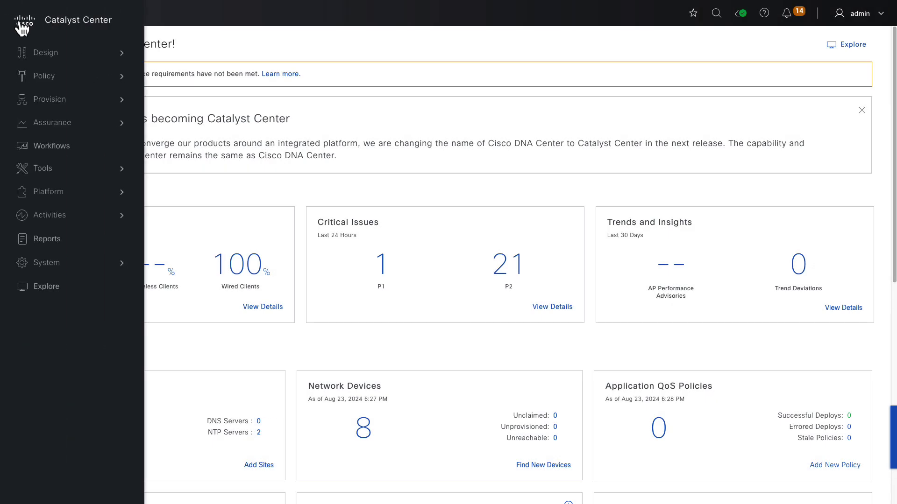
pyautogui.moveTo(57, 104)
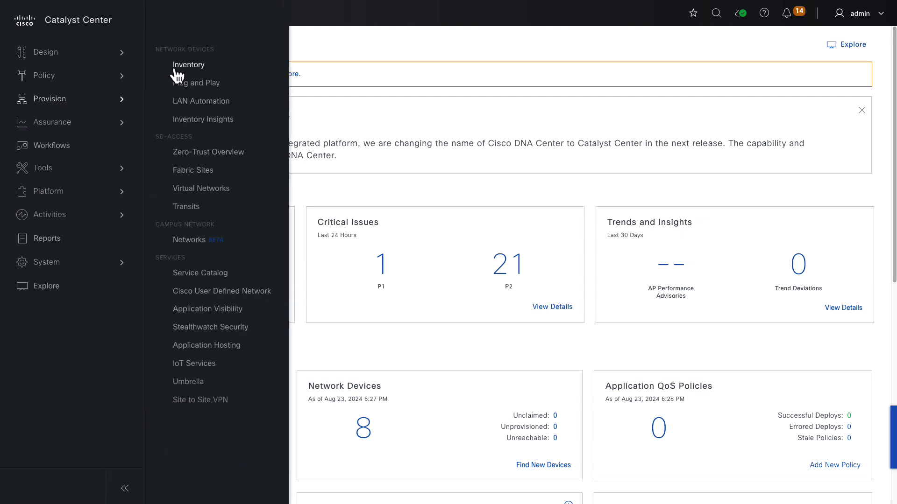
pyautogui.click(175, 68)
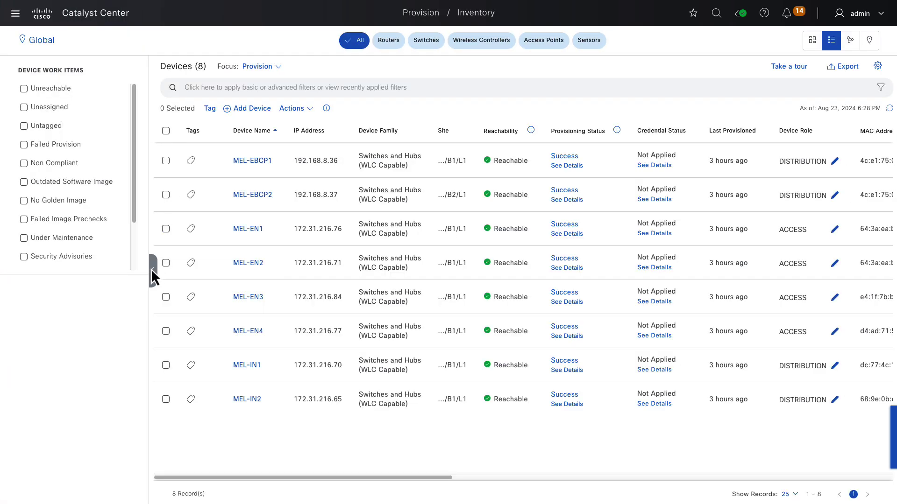
pyautogui.click(152, 270)
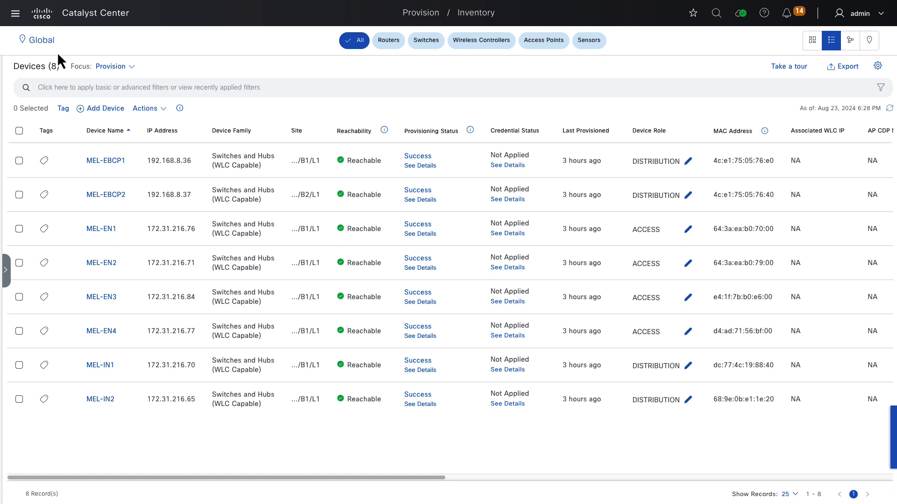
# From Provision > Fabric Sites, start a new fabric site with Global/AU/MEL as its location.
pyautogui.click(16, 13)
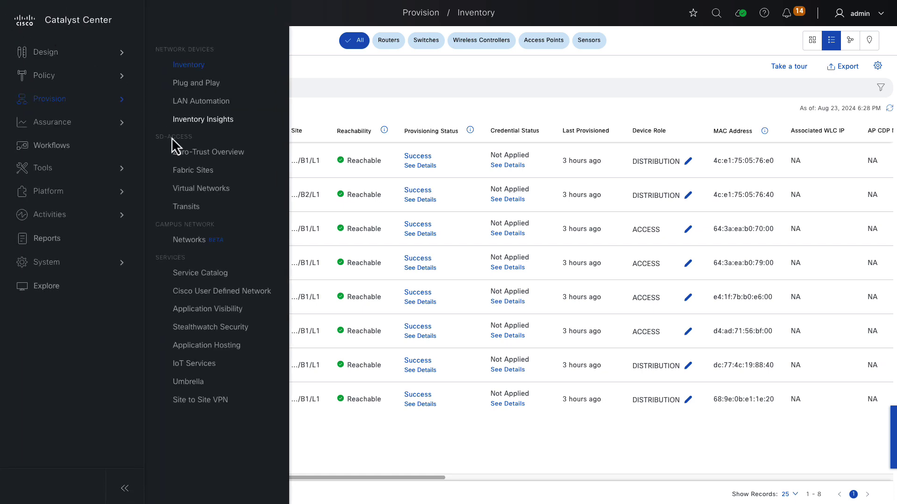
pyautogui.click(192, 170)
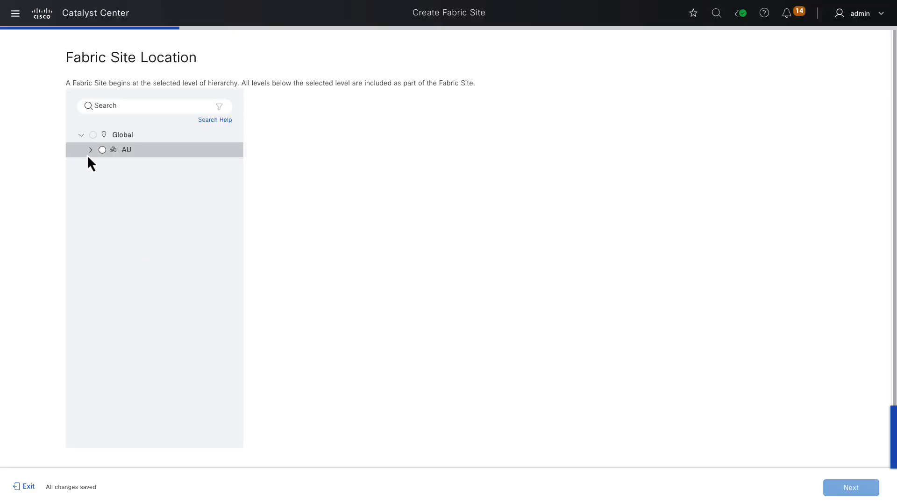
pyautogui.click(89, 150)
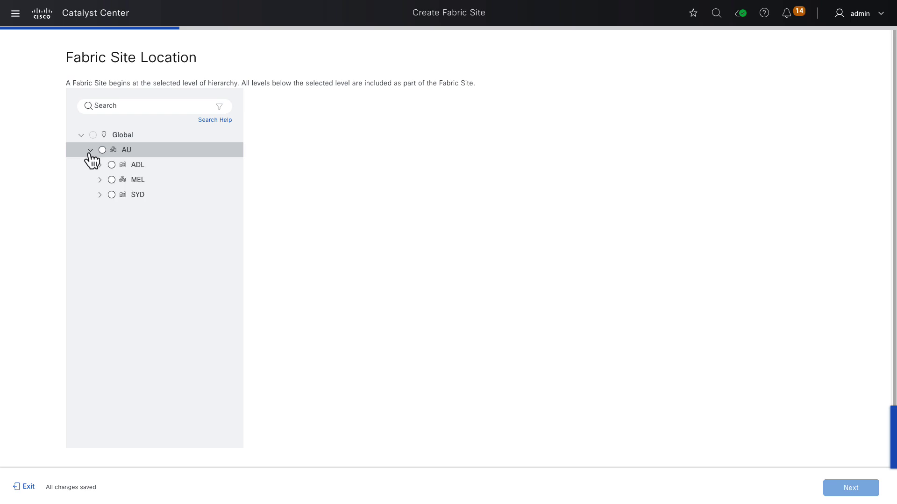
pyautogui.click(99, 181)
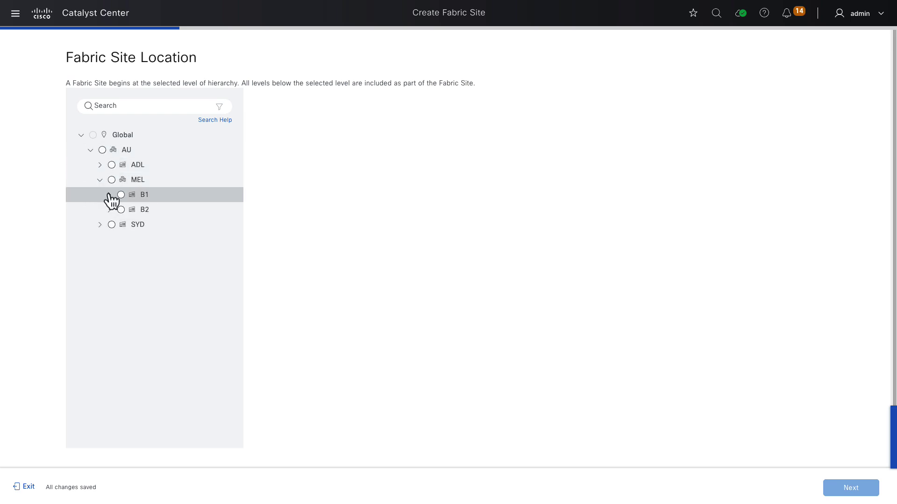
pyautogui.click(109, 195)
pyautogui.click(110, 240)
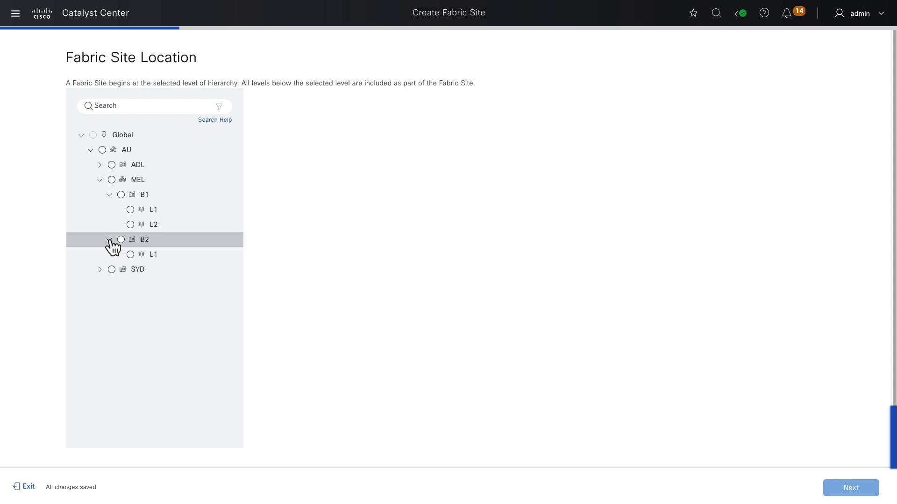
pyautogui.click(112, 180)
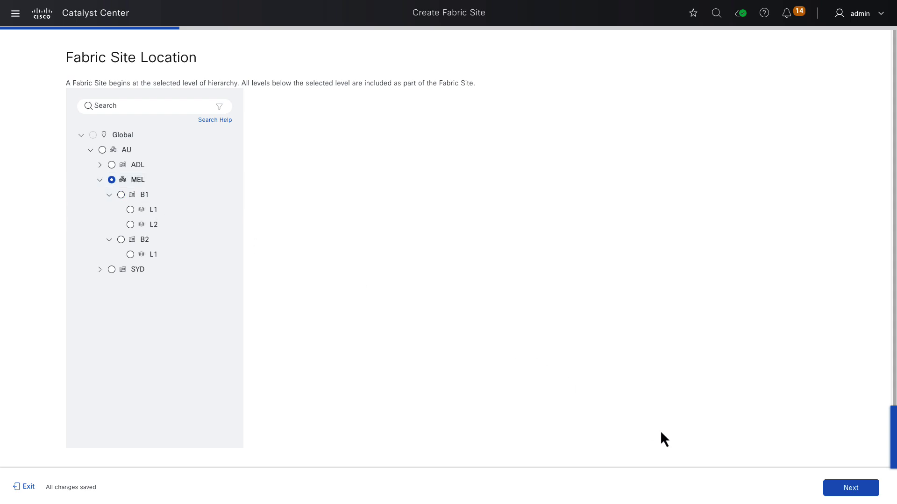
pyautogui.click(838, 495)
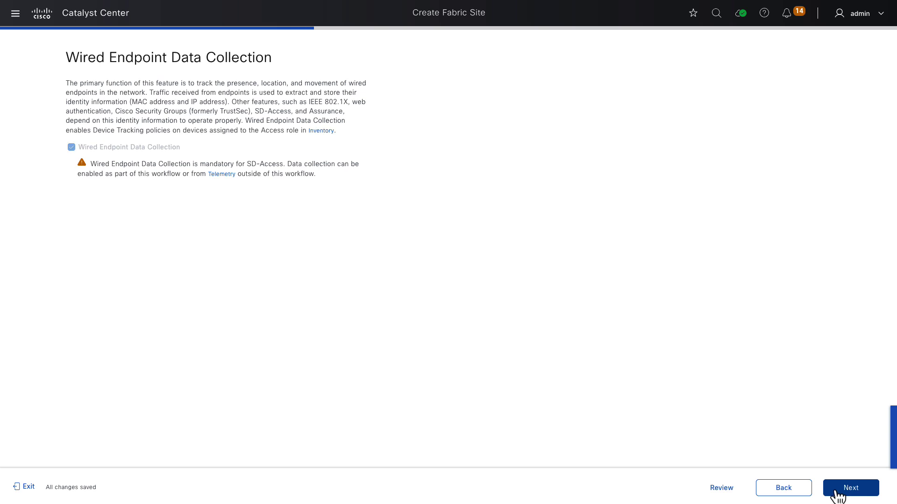
# Leave wired endpoint data collection enabled and choose the Closed Authentication template.
pyautogui.click(836, 491)
pyautogui.click(837, 496)
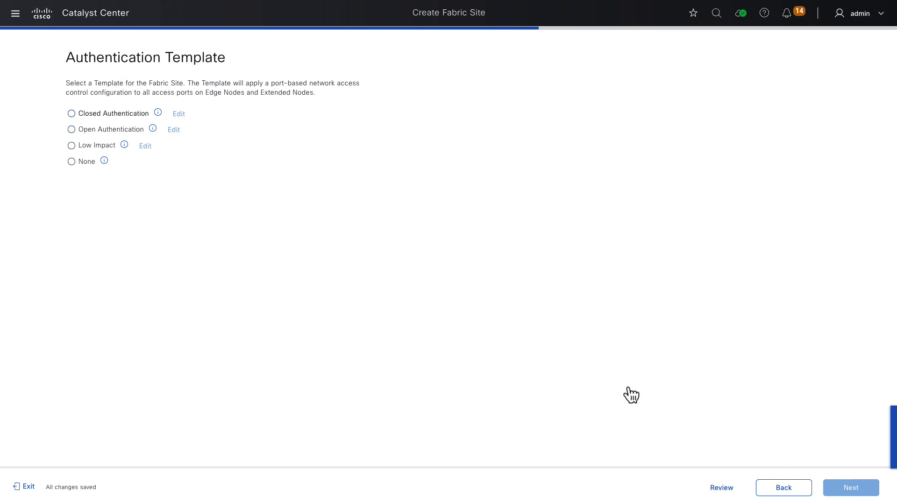
pyautogui.click(72, 113)
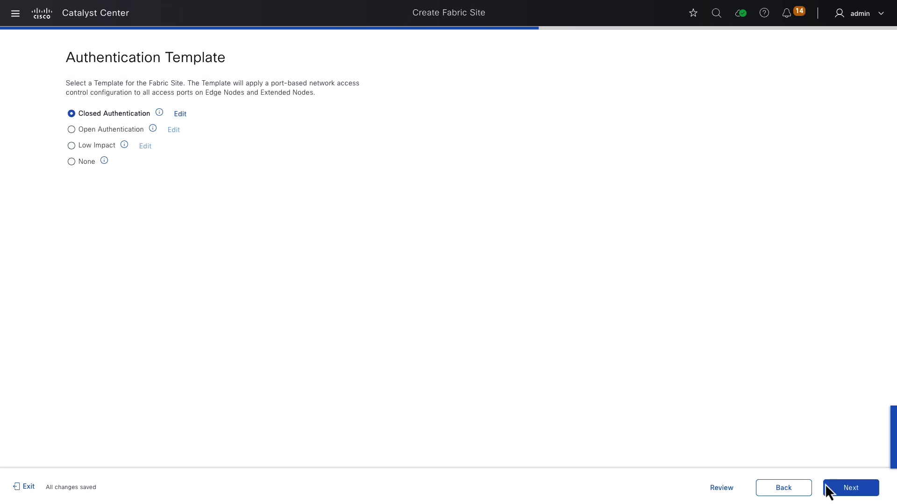
pyautogui.click(831, 490)
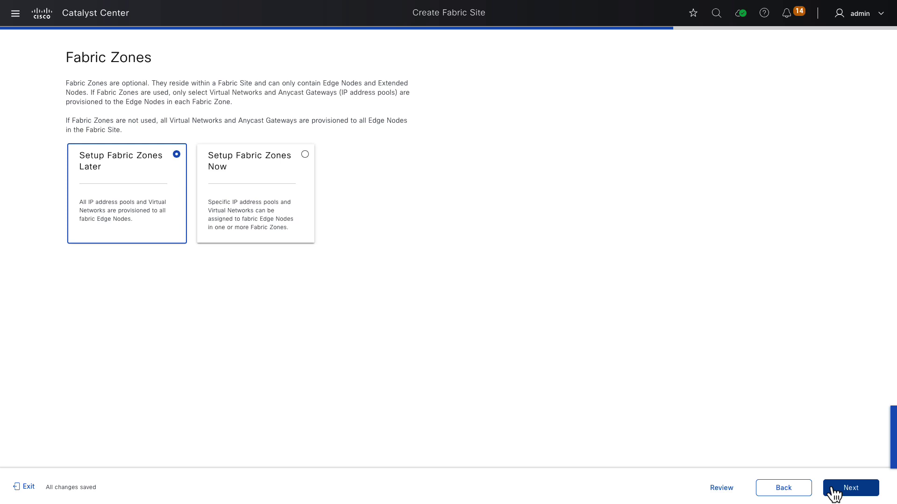
# Set up fabric zones later, deploy the MEL site past the checks, and save and submit the intent.
pyautogui.click(834, 492)
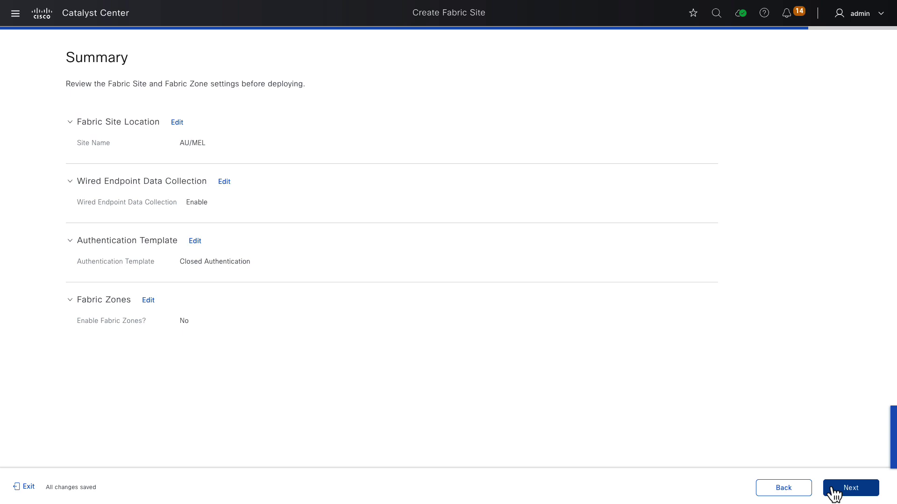
pyautogui.click(834, 493)
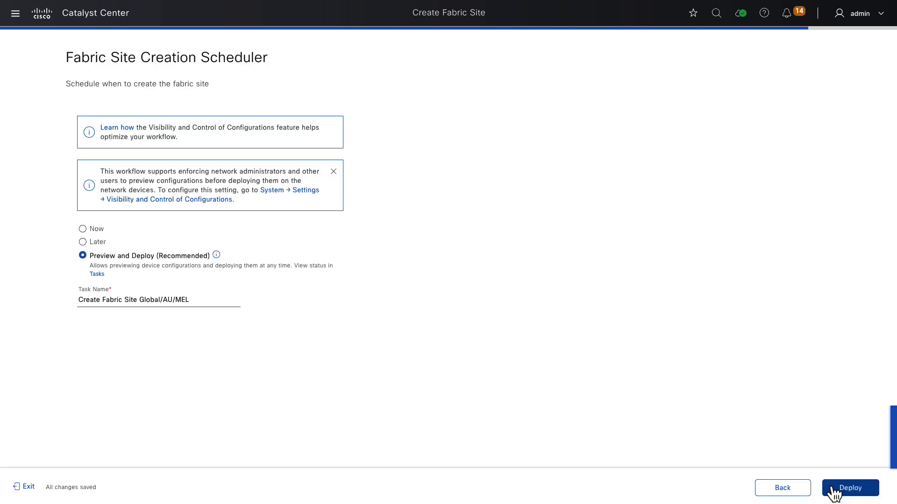
pyautogui.click(833, 492)
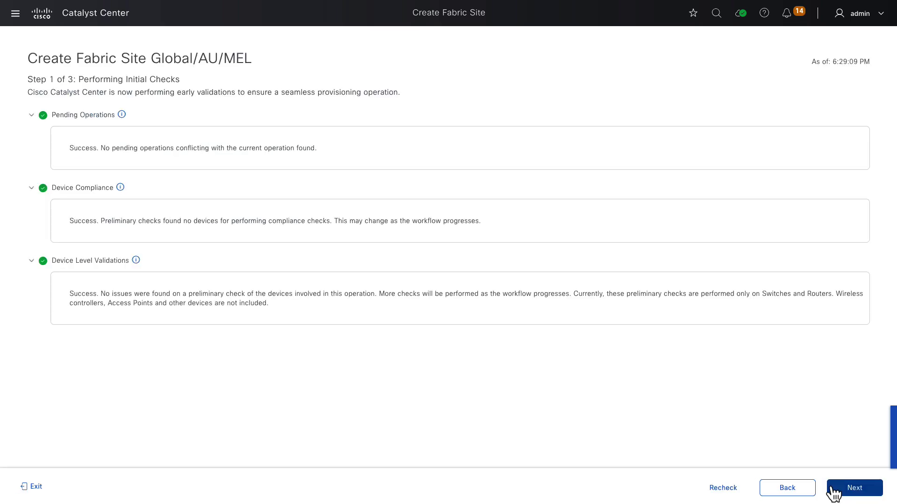
pyautogui.click(834, 493)
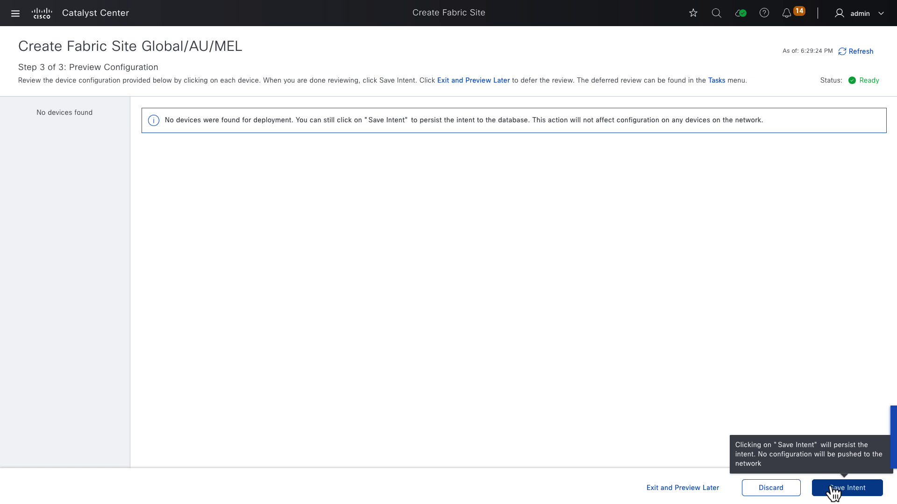
pyautogui.click(833, 492)
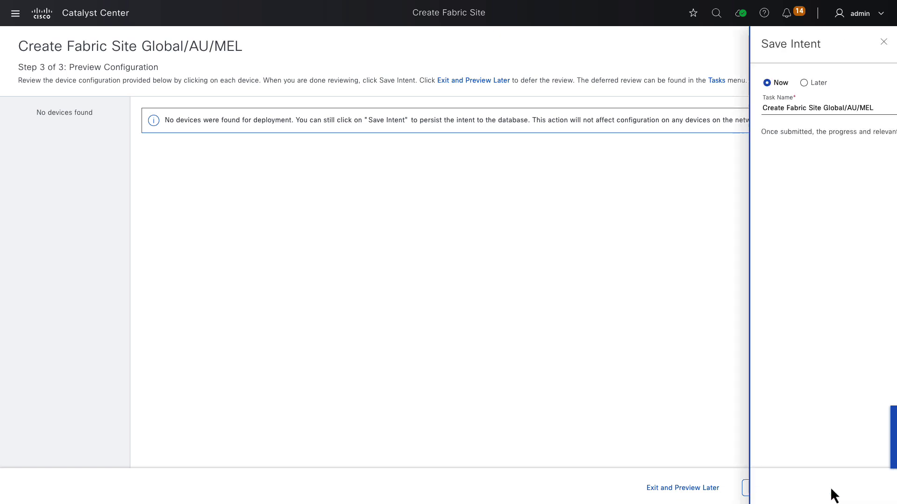
pyautogui.click(833, 492)
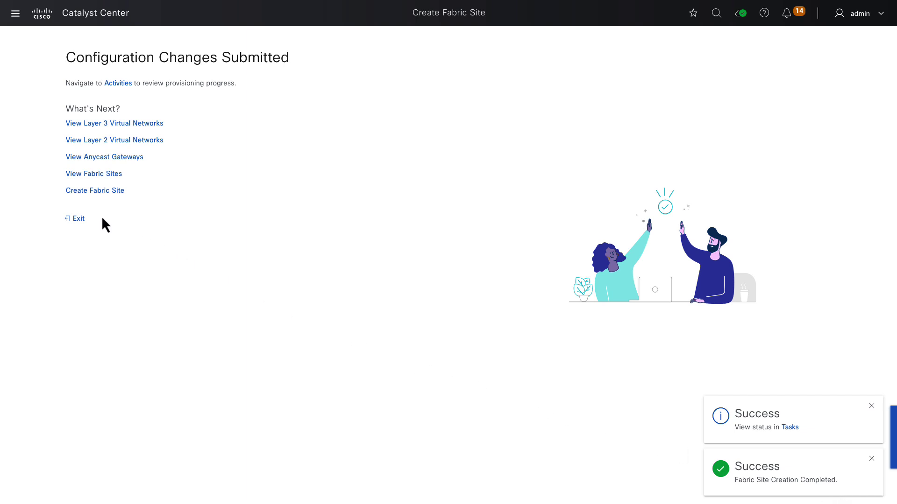
# Exit the wizard and scroll down to the Fabric Sites table listing MEL.
pyautogui.click(78, 218)
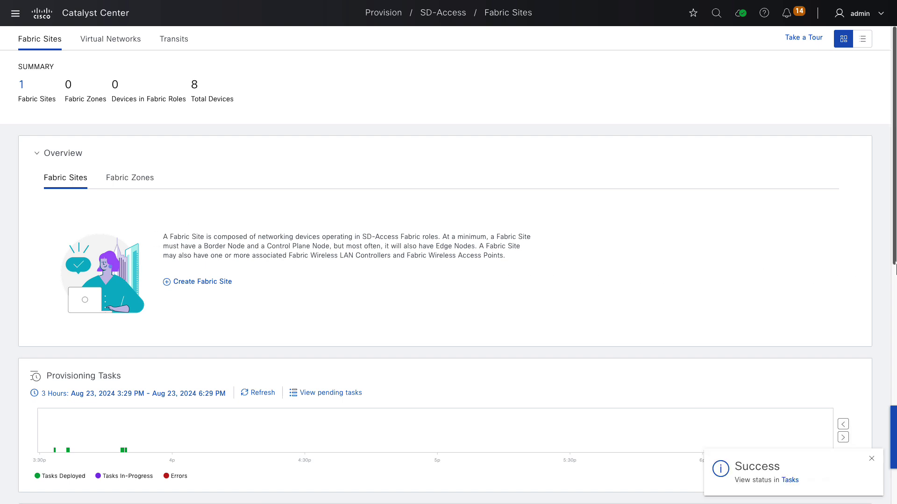
pyautogui.scroll(-1, 893, 281)
pyautogui.scroll(-6, 893, 432)
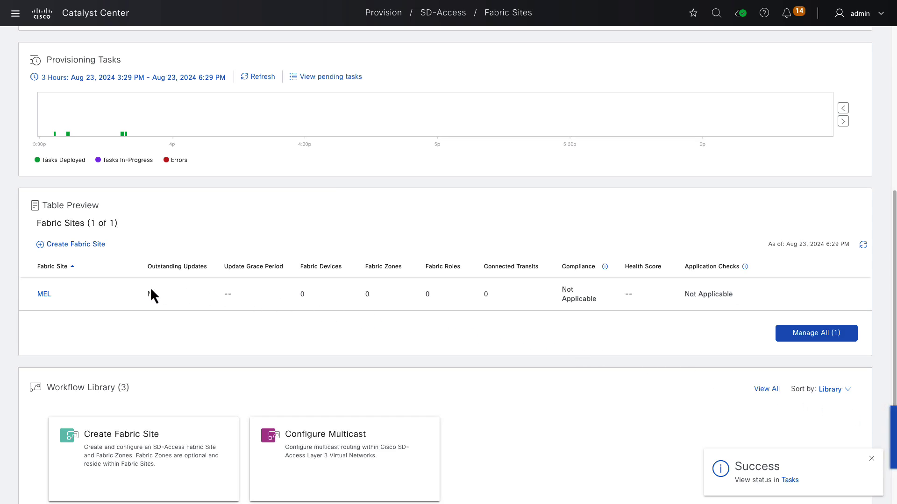
# In the MEL fabric site, make MEL-EBCP1 a border node with Layer 3 handoff on AS 65106.
pyautogui.click(44, 294)
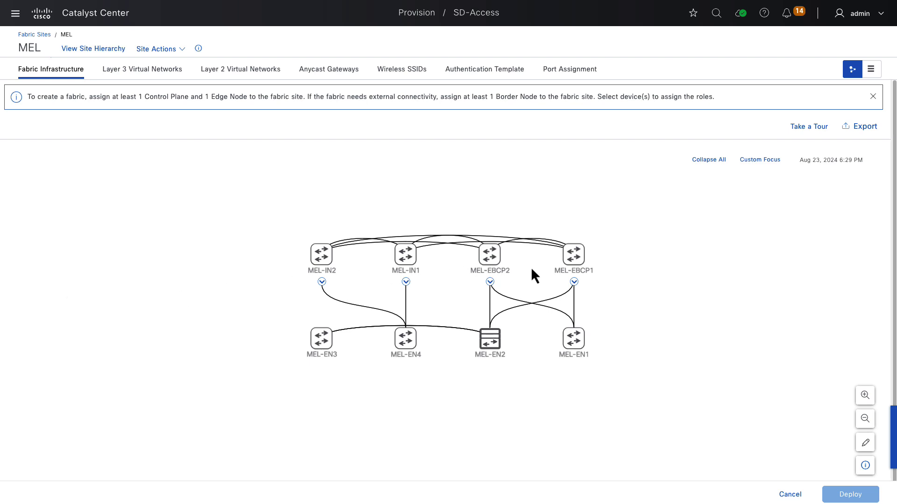
pyautogui.click(568, 265)
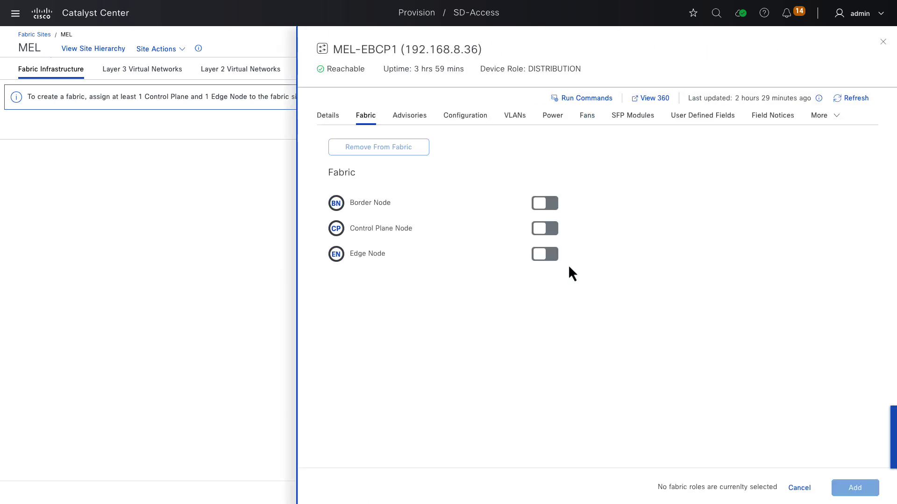
pyautogui.click(542, 209)
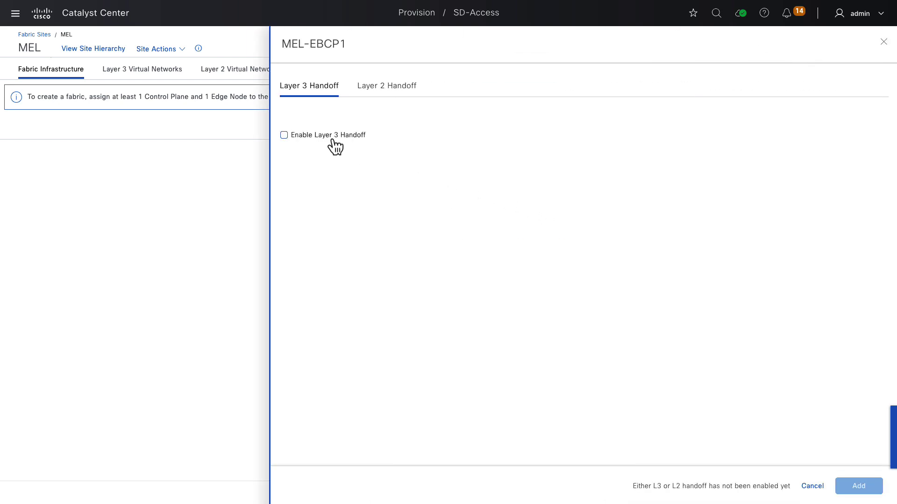
pyautogui.click(334, 137)
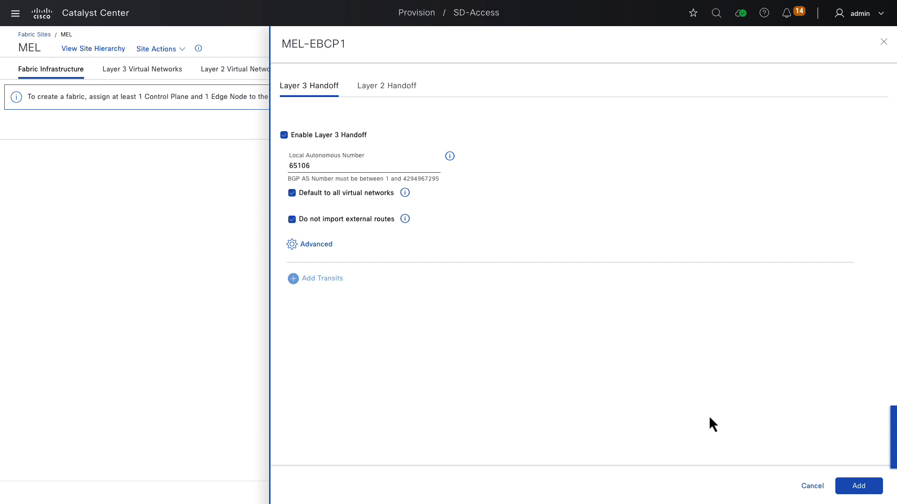
pyautogui.click(858, 488)
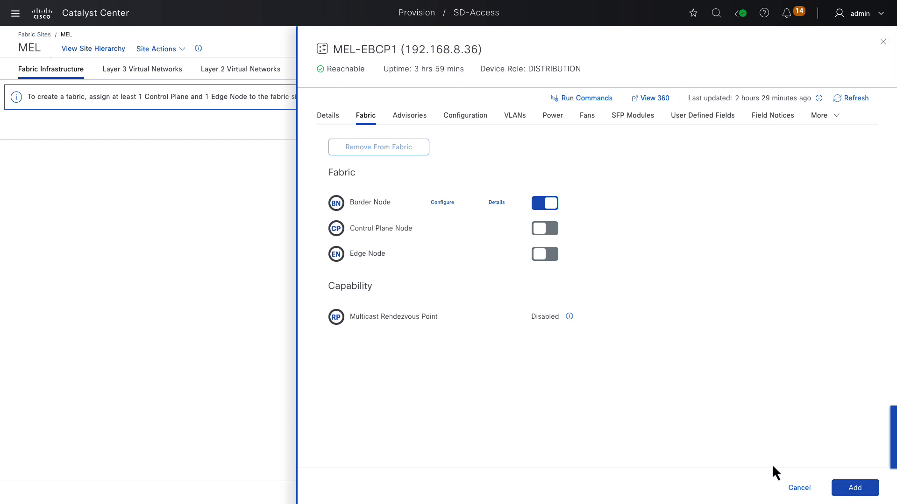
# Add the Control Plane Node role with LISP Pub/Sub to MEL-EBCP1 and apply both roles.
pyautogui.click(542, 230)
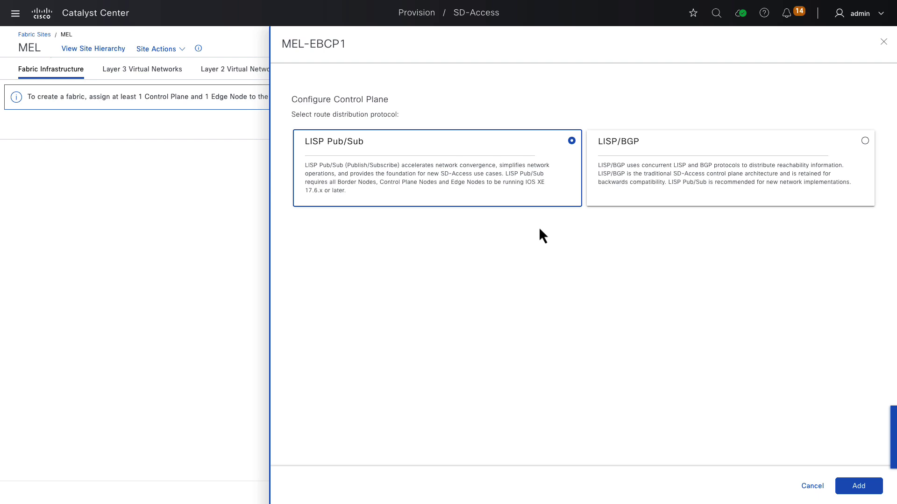
pyautogui.click(855, 488)
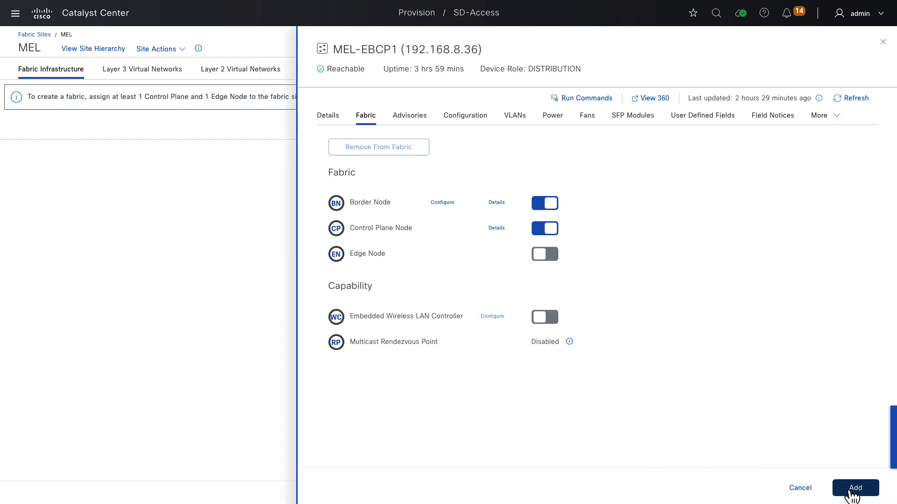
pyautogui.click(851, 491)
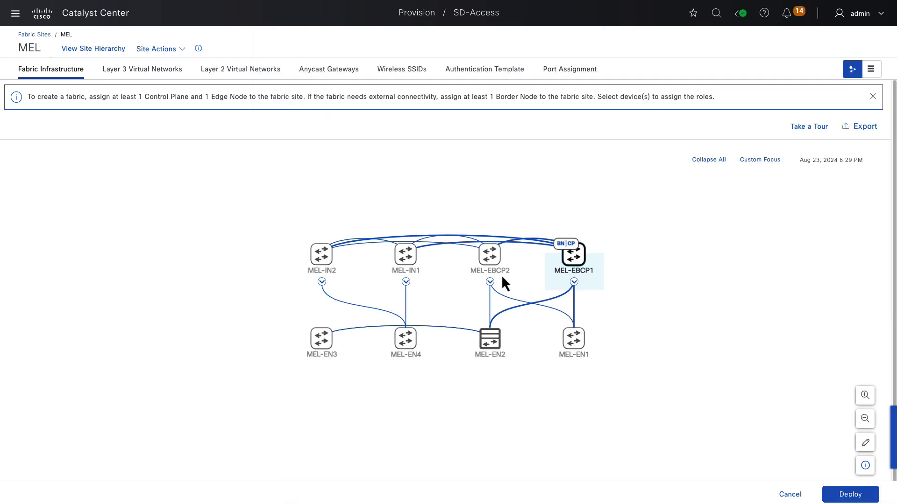
# Give MEL-EBCP2 the Border Node role with Layer 3 handoff on AS 65106, plus Control Plane.
pyautogui.click(489, 260)
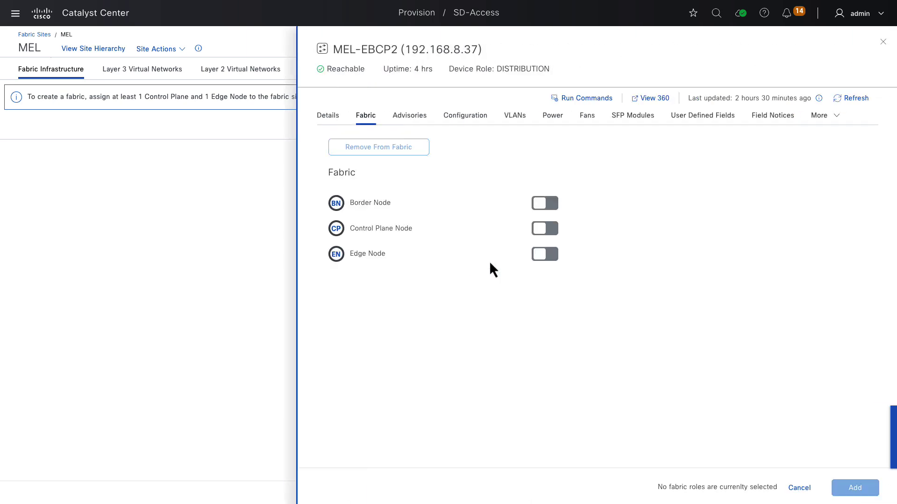
pyautogui.click(545, 203)
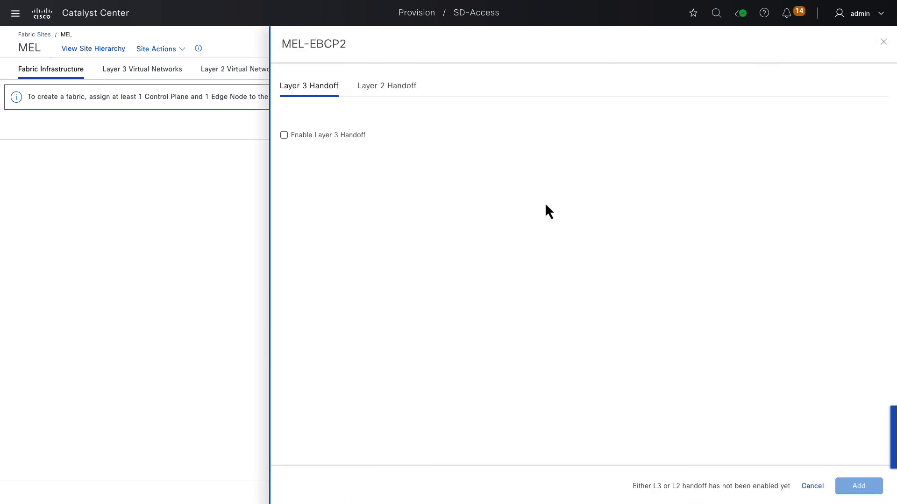
pyautogui.click(346, 136)
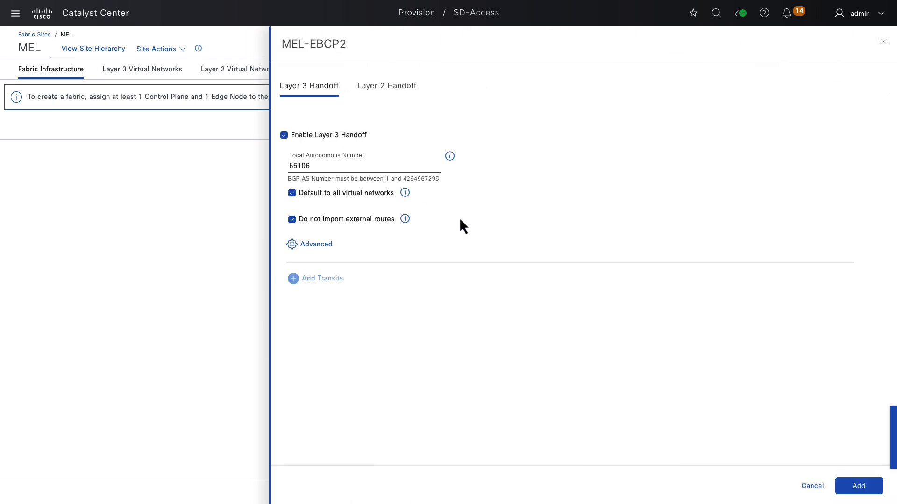
pyautogui.click(855, 487)
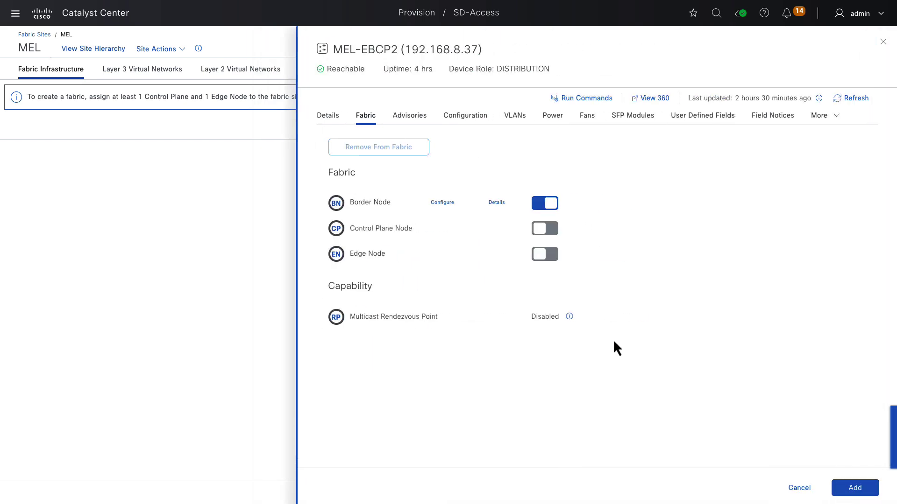
pyautogui.click(540, 233)
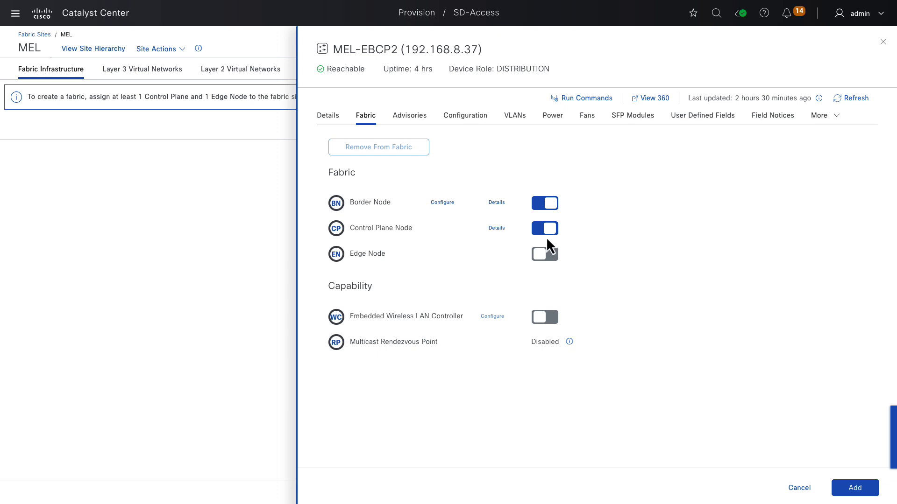
pyautogui.click(839, 488)
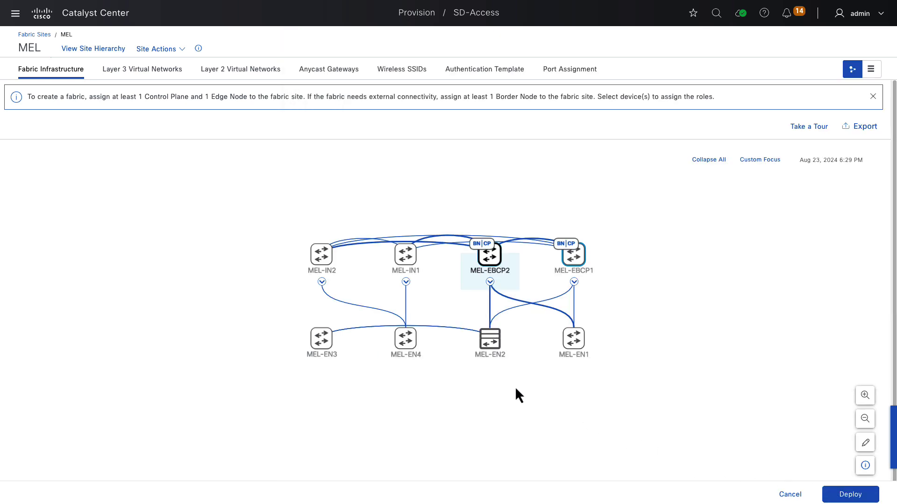
# Drag MEL-EN4 to the left of MEL-EN3 in the topology map.
pyautogui.moveTo(406, 341); pyautogui.dragTo(388, 345)
pyautogui.moveTo(295, 347); pyautogui.dragTo(339, 348)
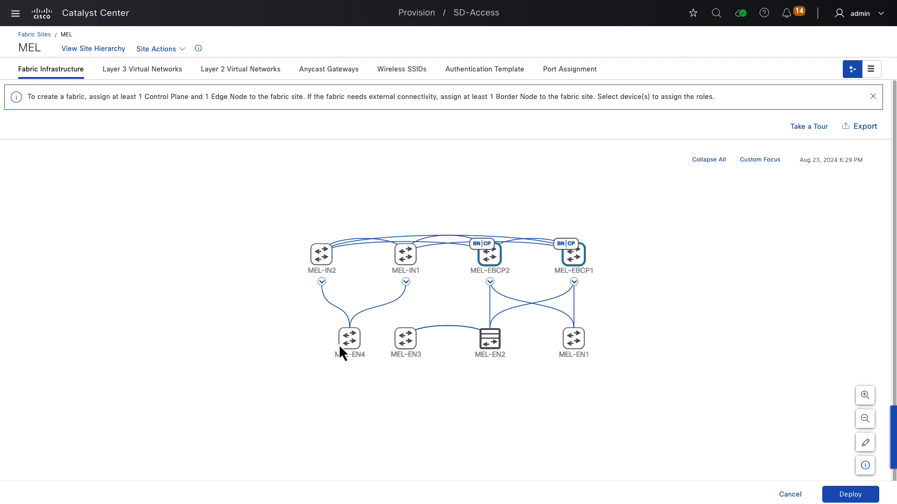
# Switch on the Edge Node role for MEL-EN1, MEL-EN2, MEL-EN3 and MEL-EN4, adding each.
pyautogui.click(574, 343)
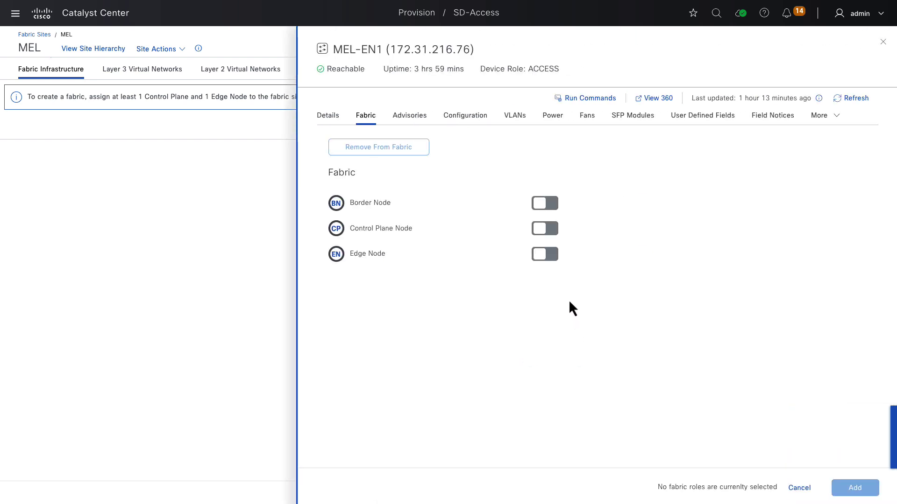
pyautogui.click(551, 257)
pyautogui.click(855, 488)
pyautogui.click(489, 350)
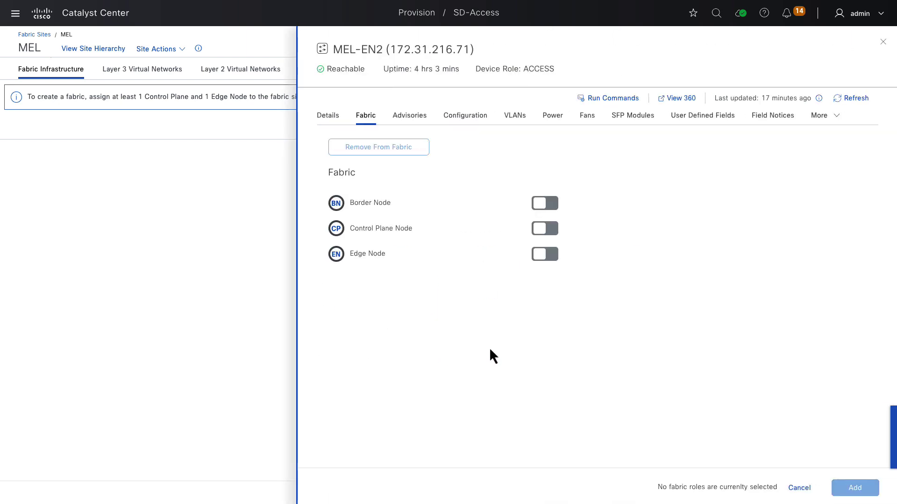
pyautogui.click(551, 256)
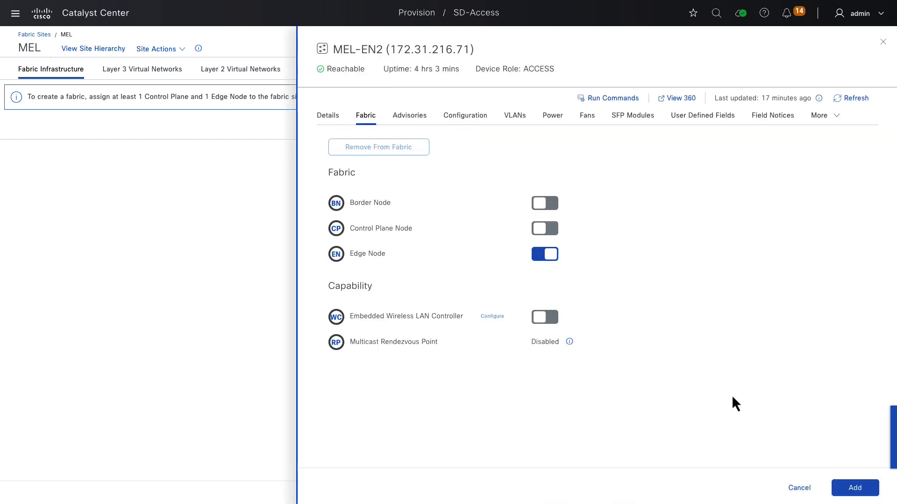
pyautogui.click(861, 487)
pyautogui.click(410, 339)
pyautogui.click(542, 255)
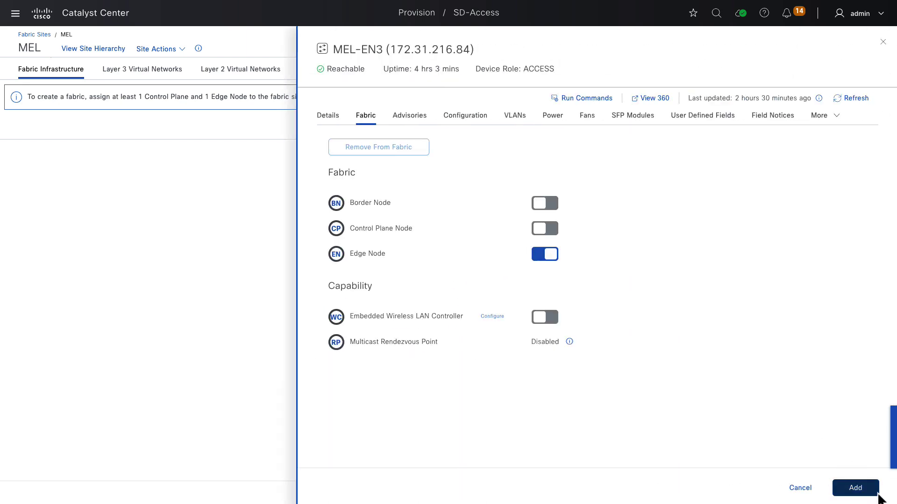
pyautogui.click(855, 488)
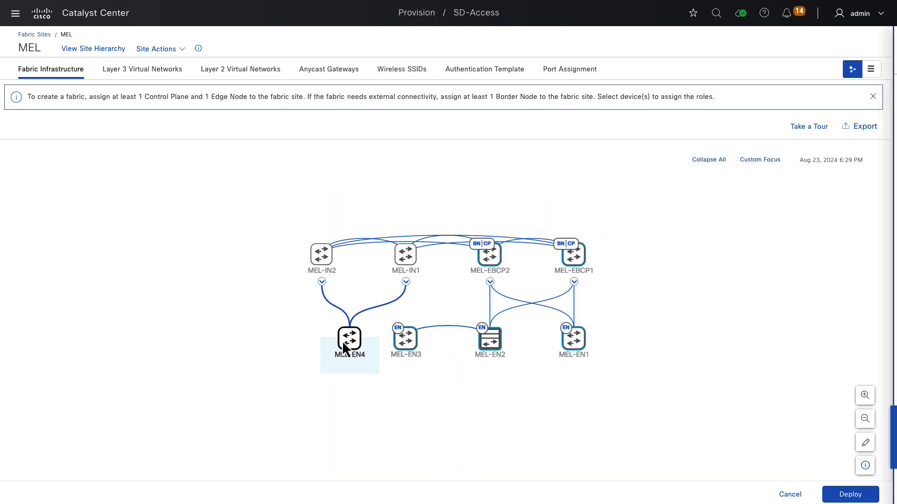
pyautogui.click(356, 345)
pyautogui.click(543, 254)
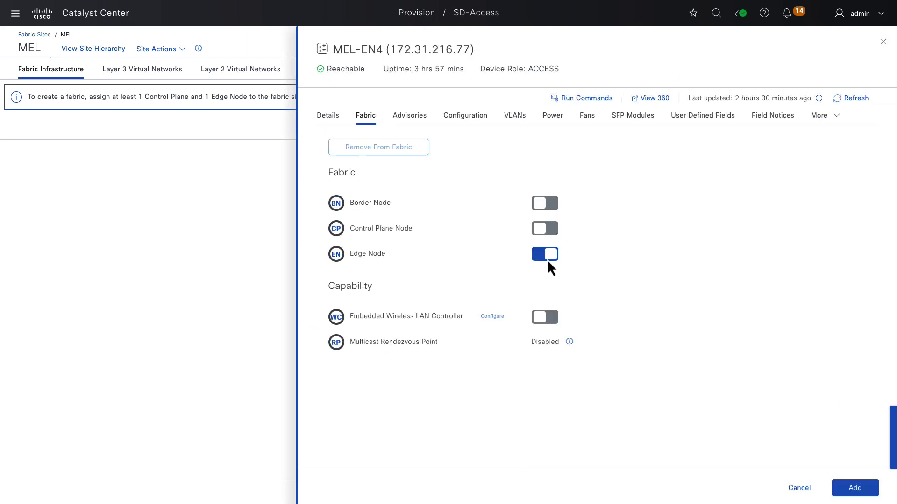
pyautogui.click(854, 488)
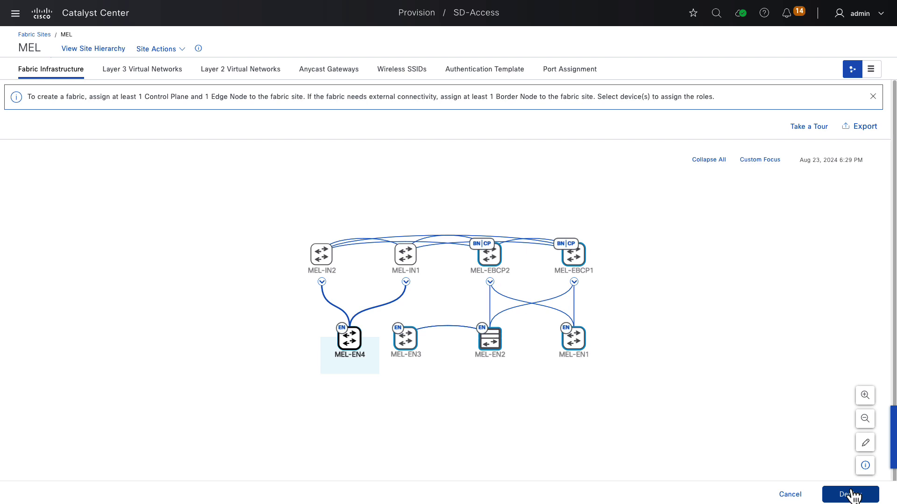
# Deploy the MEL fabric role changes with preview, passing initial checks and previewing the 91 configuration lines.
pyautogui.click(851, 495)
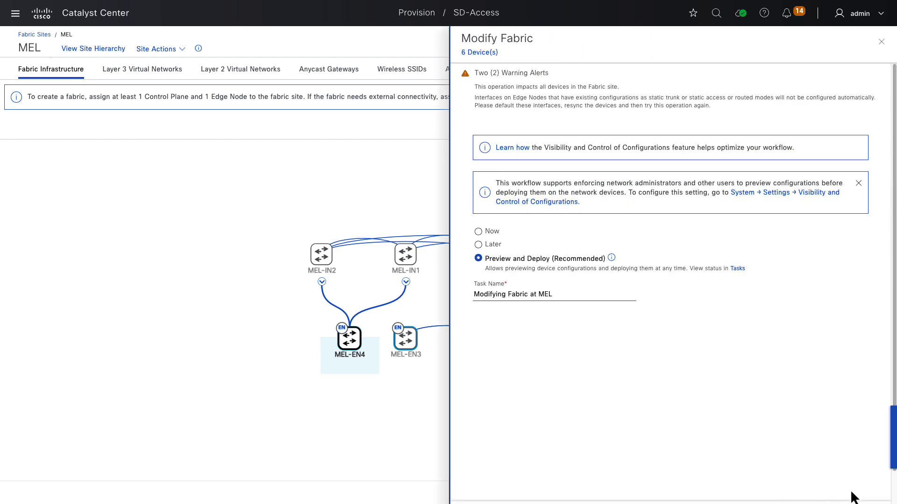
pyautogui.scroll(-2, 851, 498)
pyautogui.click(851, 491)
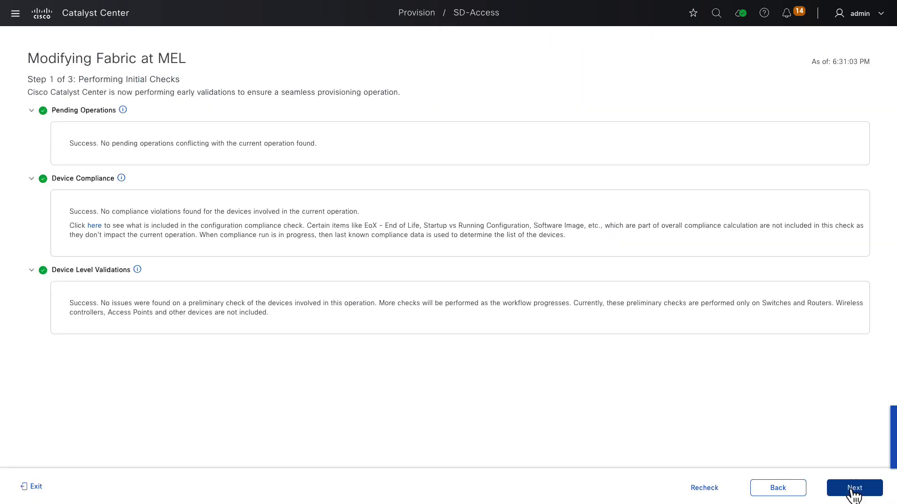
pyautogui.click(854, 491)
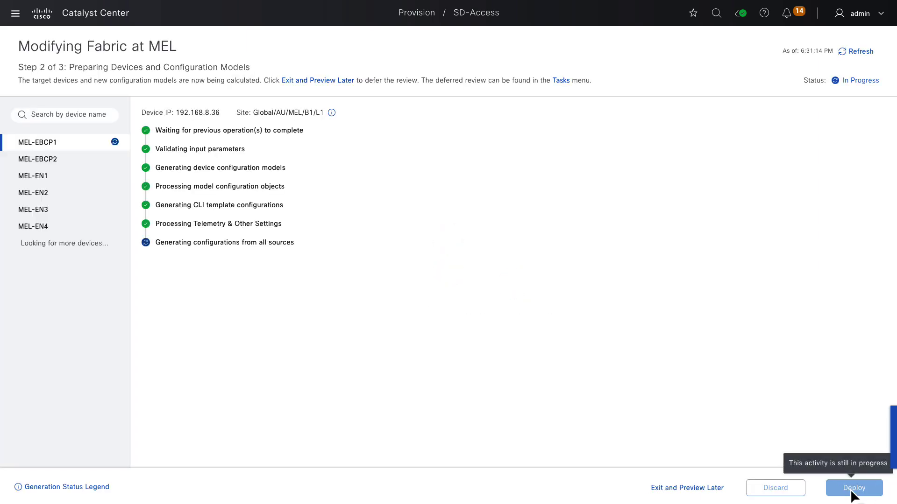
pyautogui.click(853, 491)
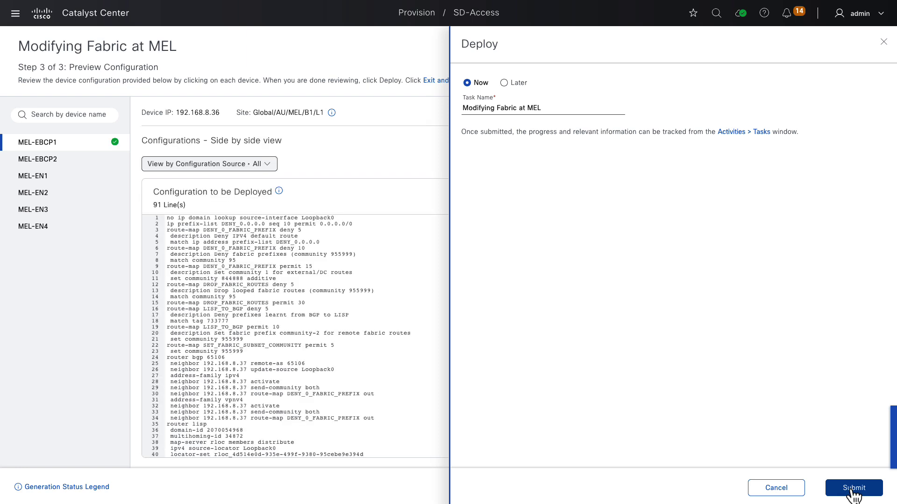
# Submit the Modifying Fabric at MEL deployment to run now.
pyautogui.click(853, 488)
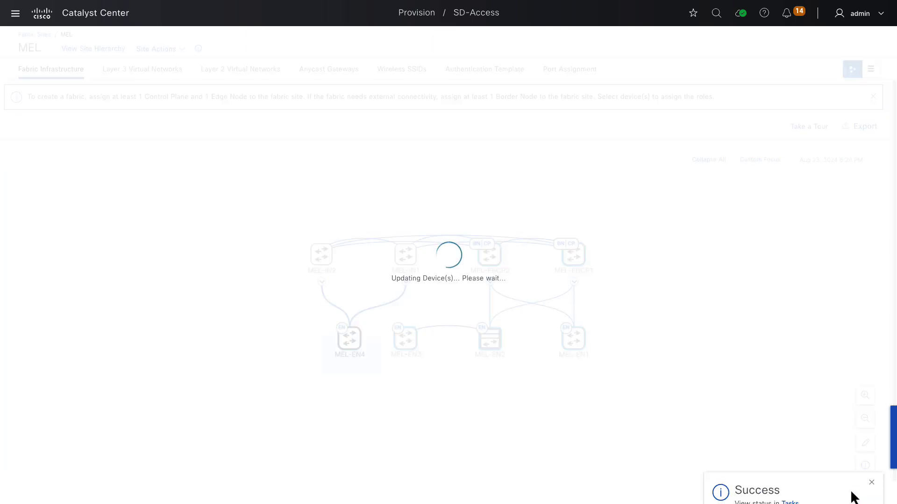